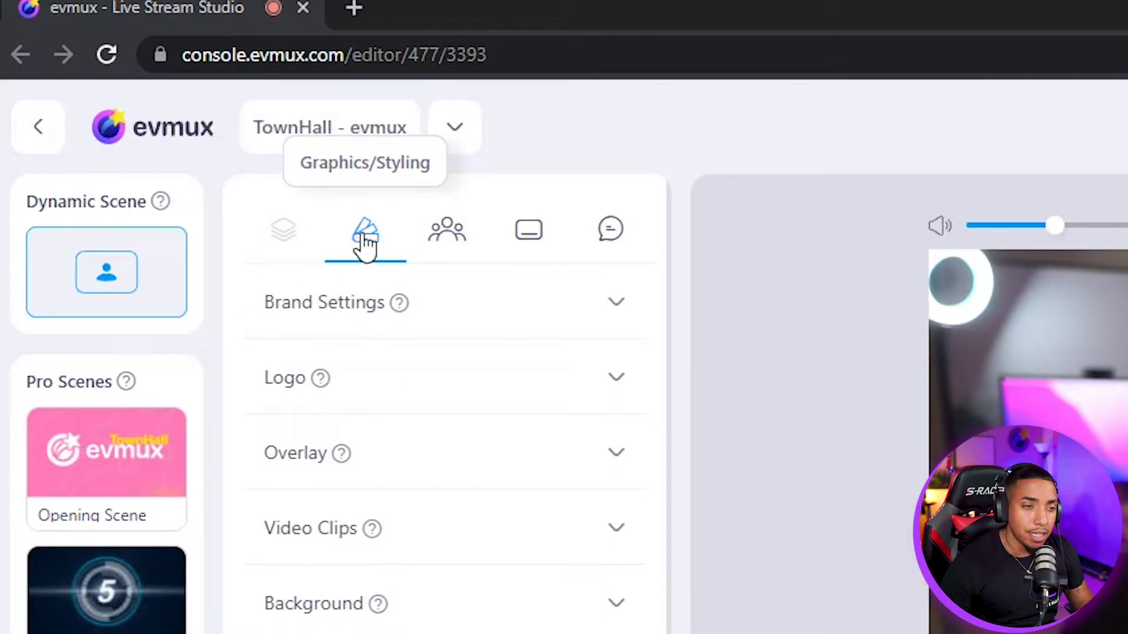
- Enable lower thirds in Brand Settings and choose the dark Speaker Name style
click(605, 301)
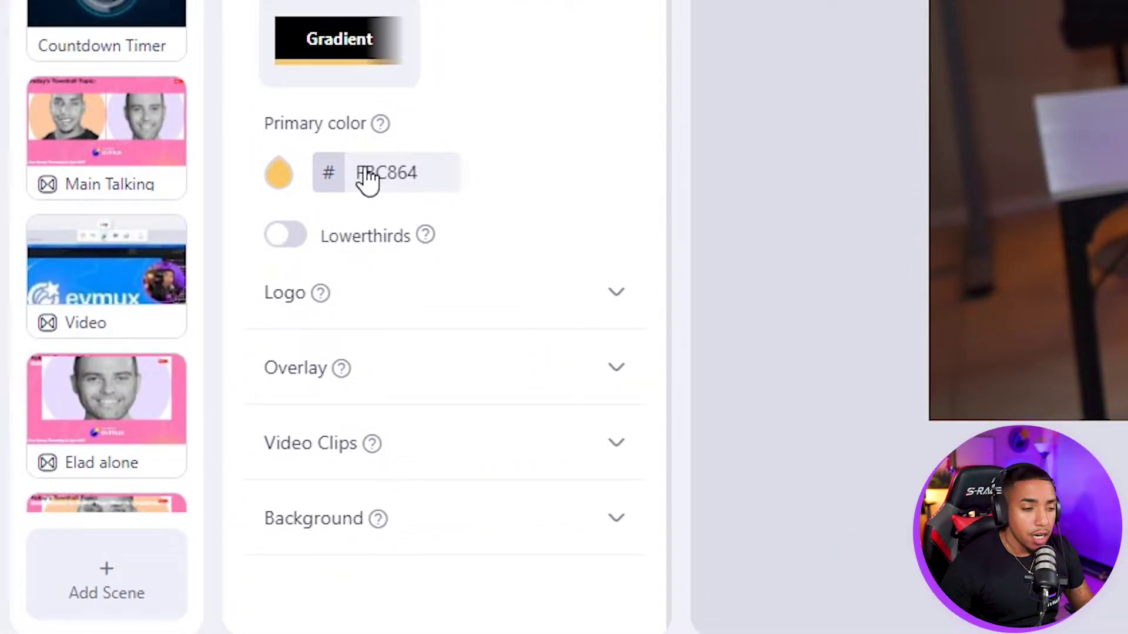
click(288, 240)
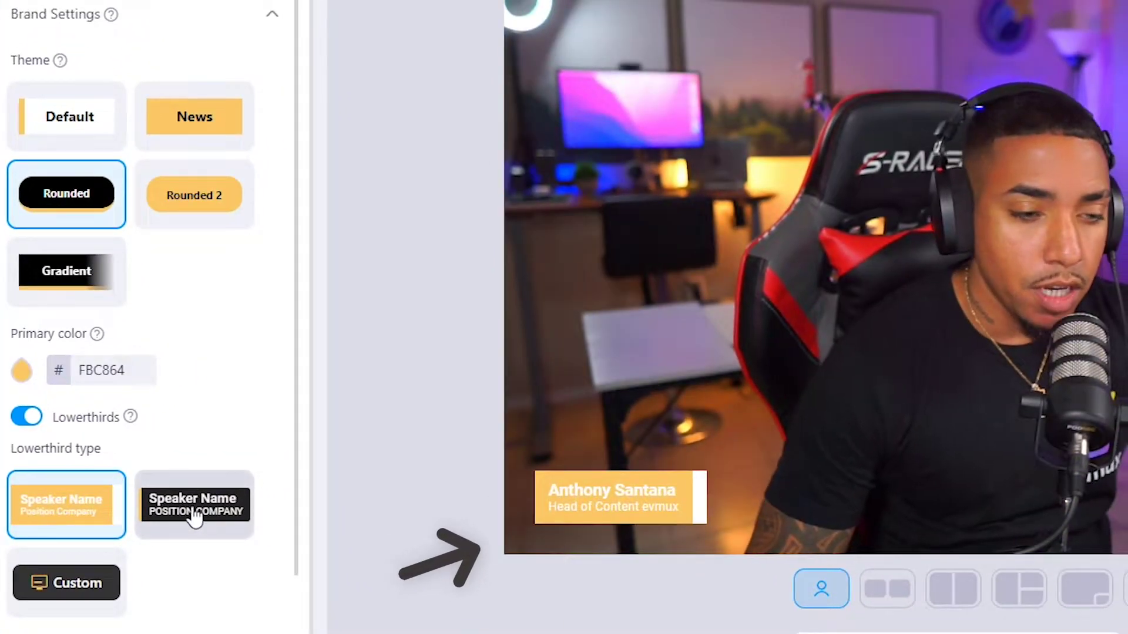
click(189, 527)
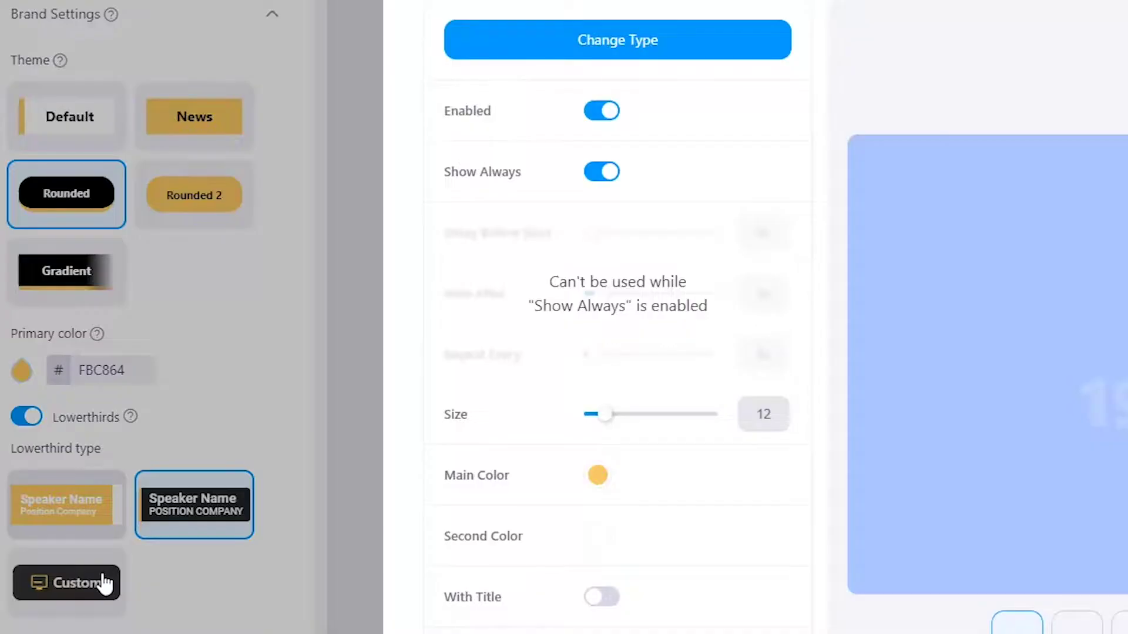
- Make the lower third custom, turn off Show Always, and position it top-left
click(105, 585)
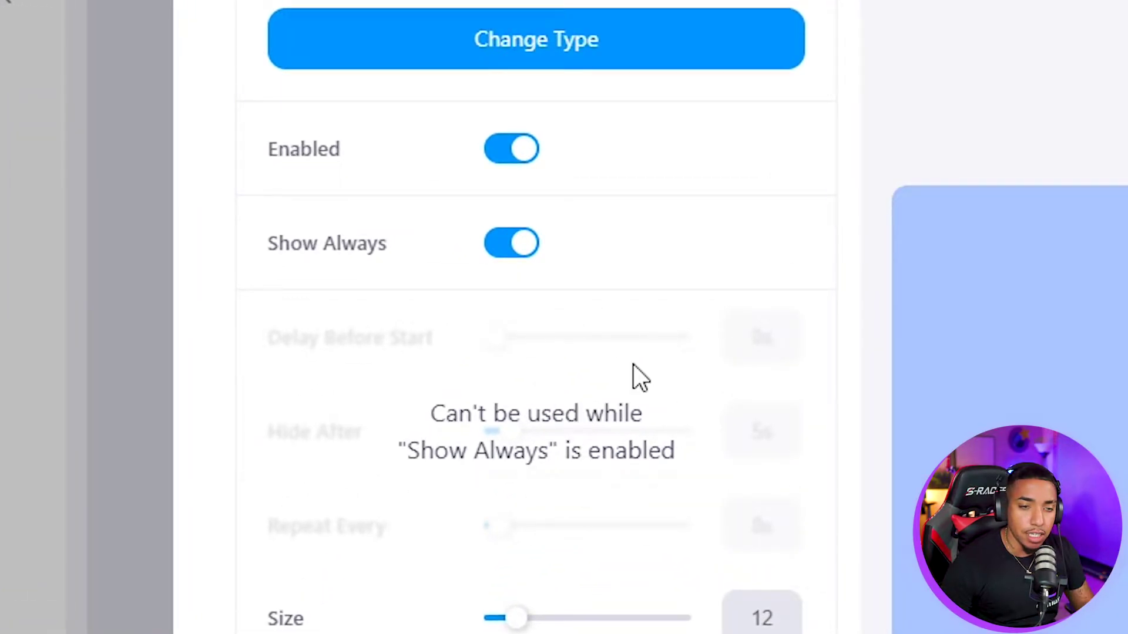
click(502, 254)
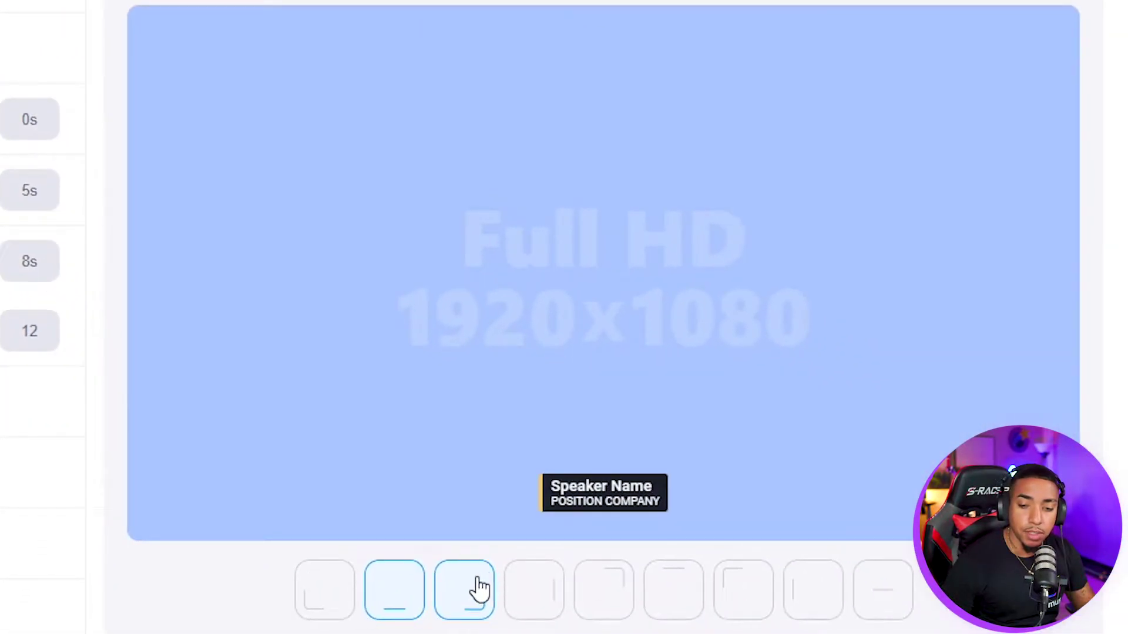
click(474, 583)
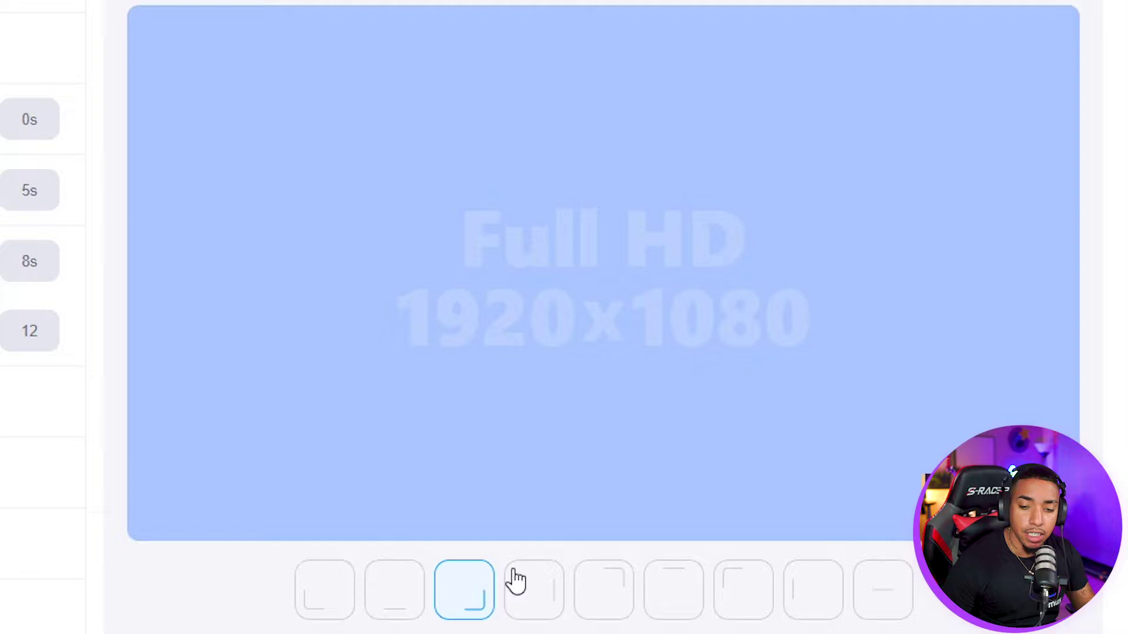
click(547, 585)
click(607, 589)
click(678, 584)
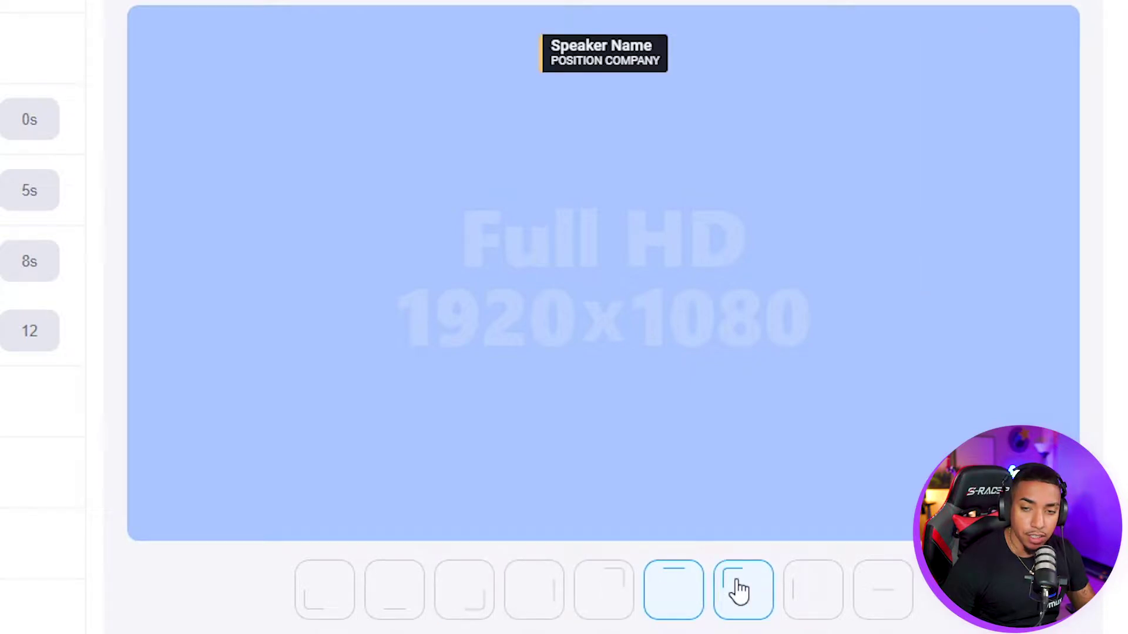
click(742, 591)
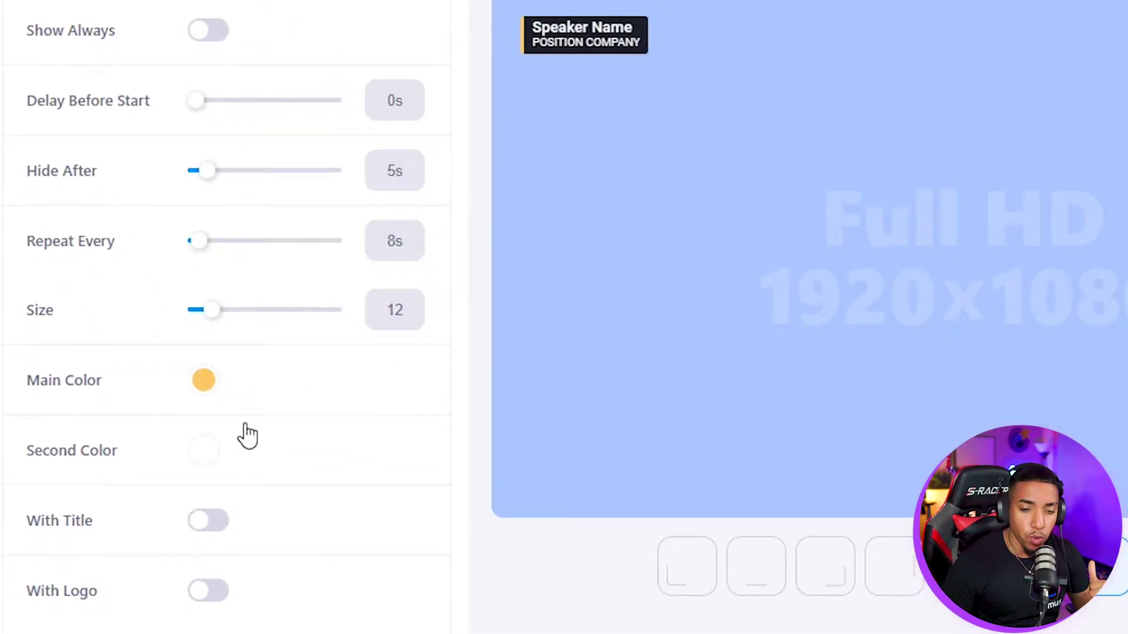
- Keep the main colour unchanged and enable With Title and With Logo
click(204, 385)
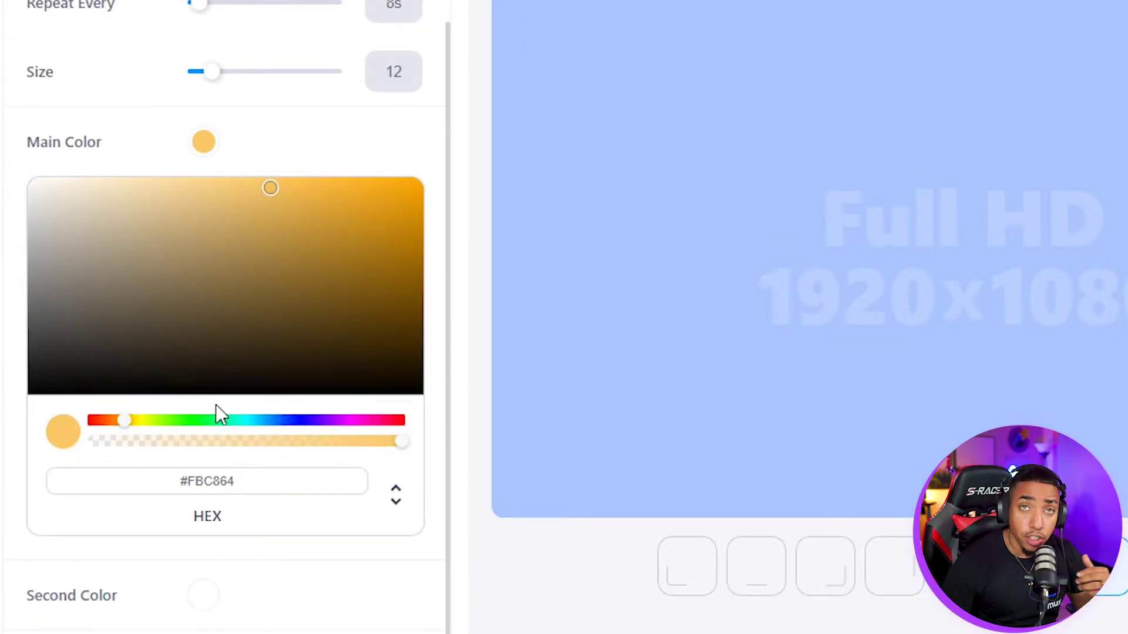
click(209, 148)
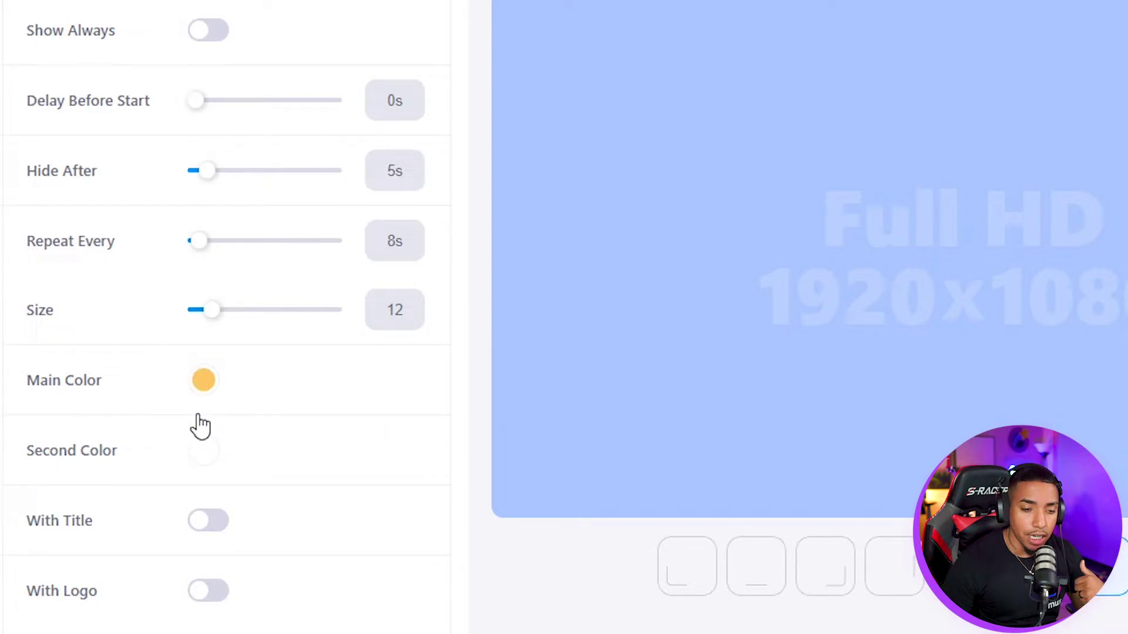
click(211, 522)
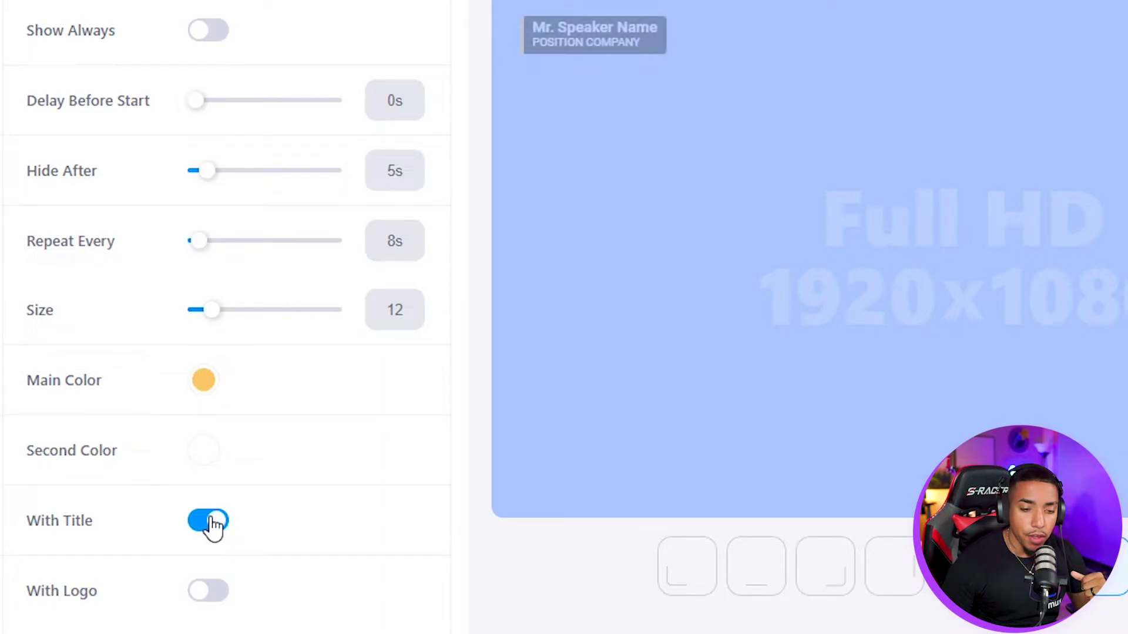
click(220, 591)
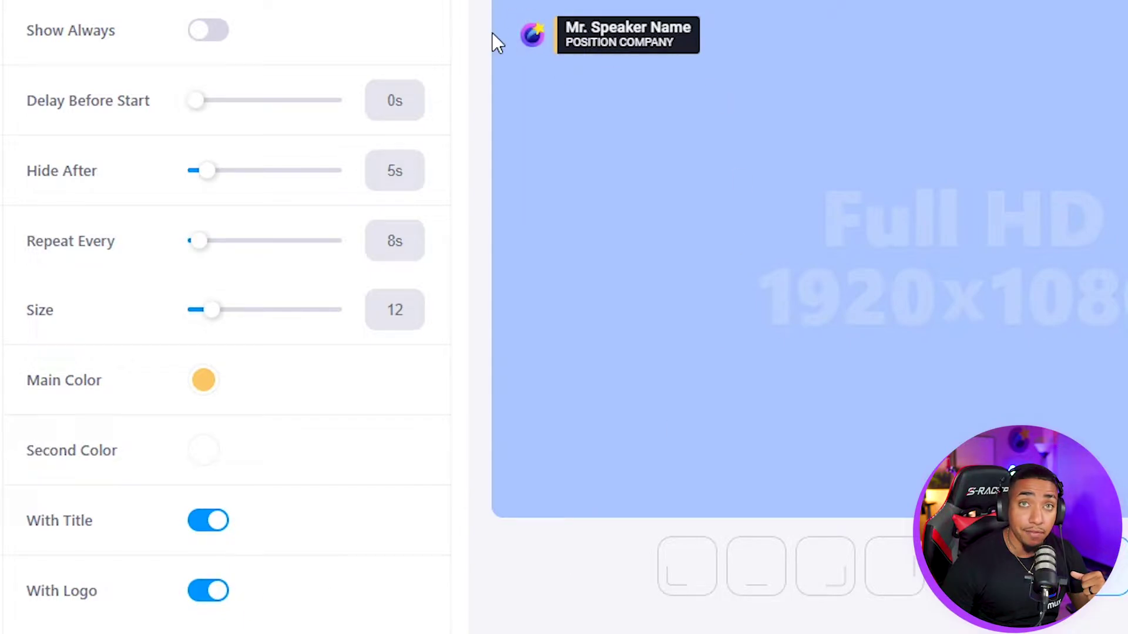
scroll(252, 156, up, 3)
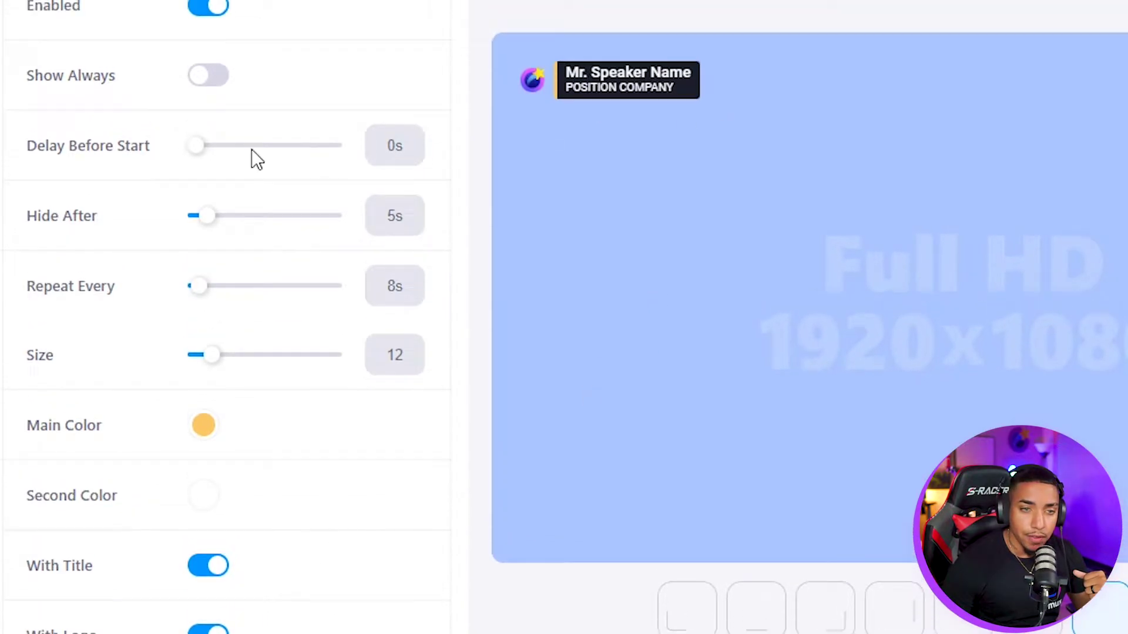
- Browse the lower-third animation types, then decline Apply to All scenes
click(242, 65)
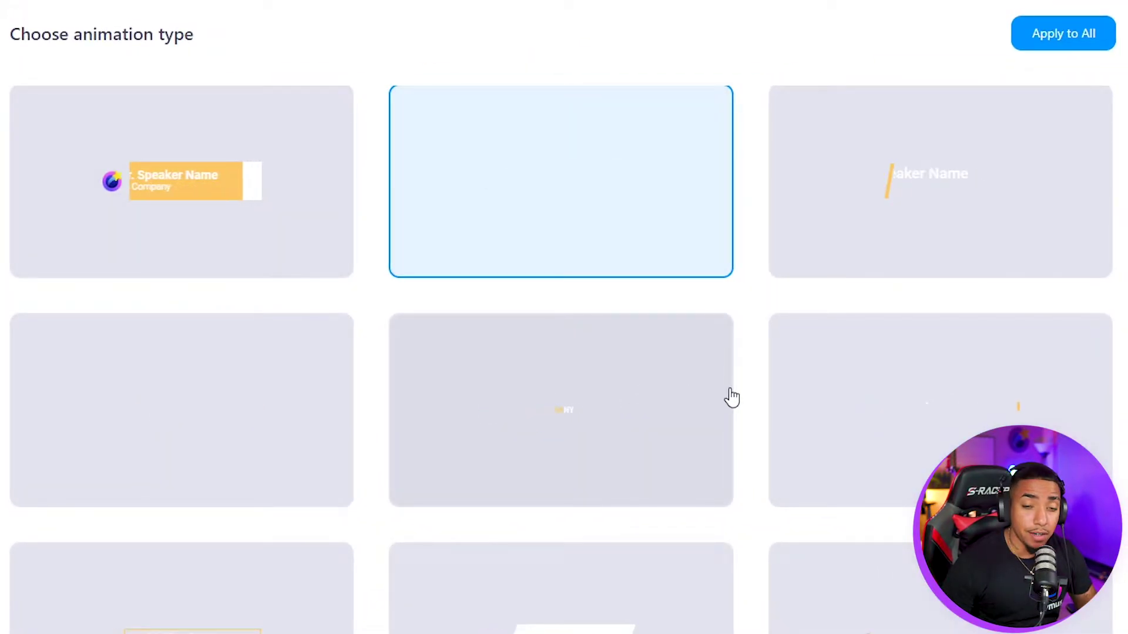
scroll(702, 404, down, 3)
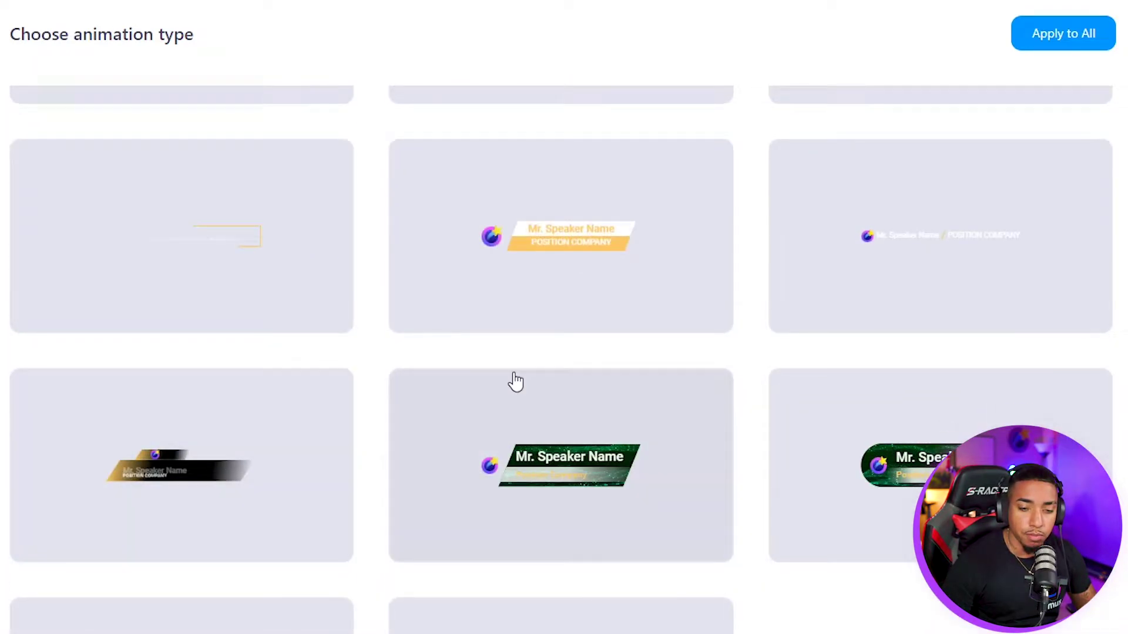
click(1042, 45)
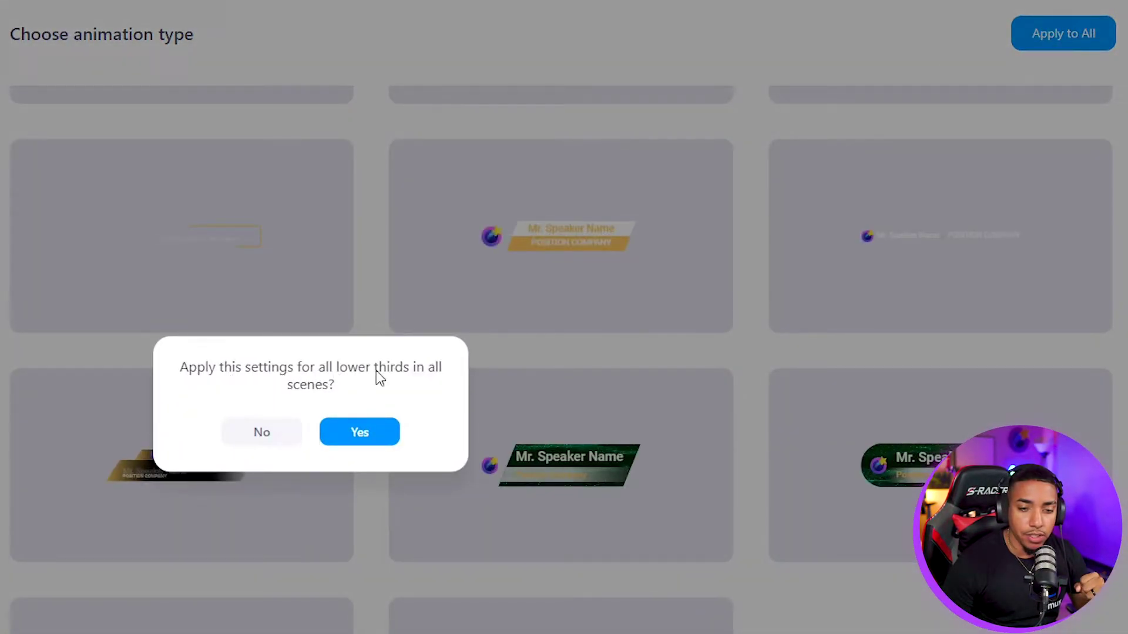
click(269, 435)
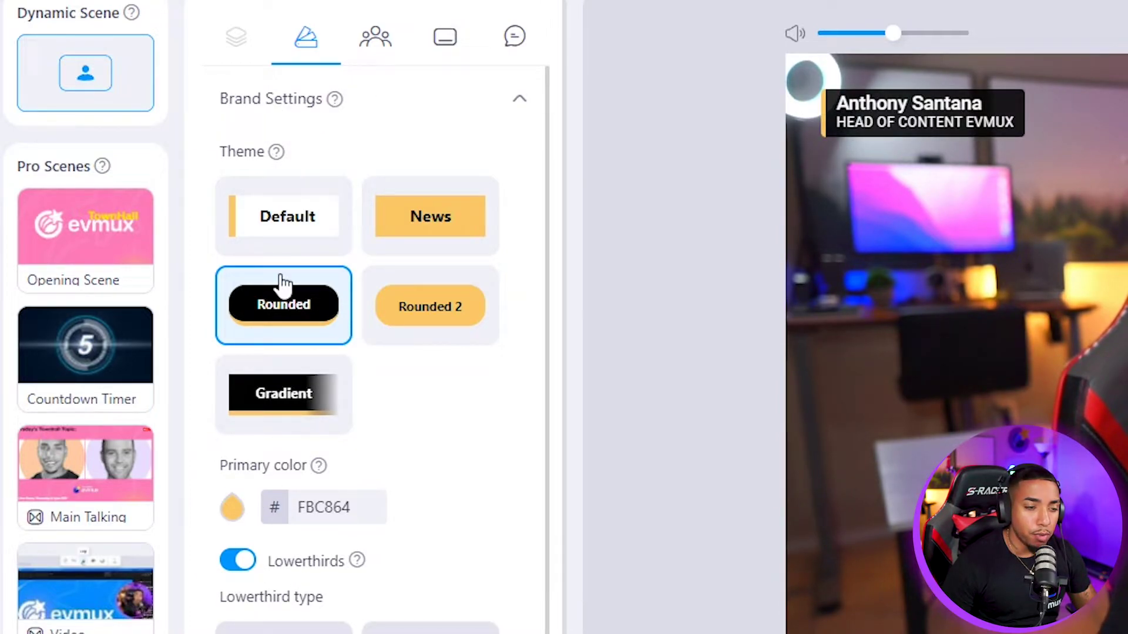
- Disable dynamic-scene lower thirds and load the Normal Camera pro scene
click(241, 561)
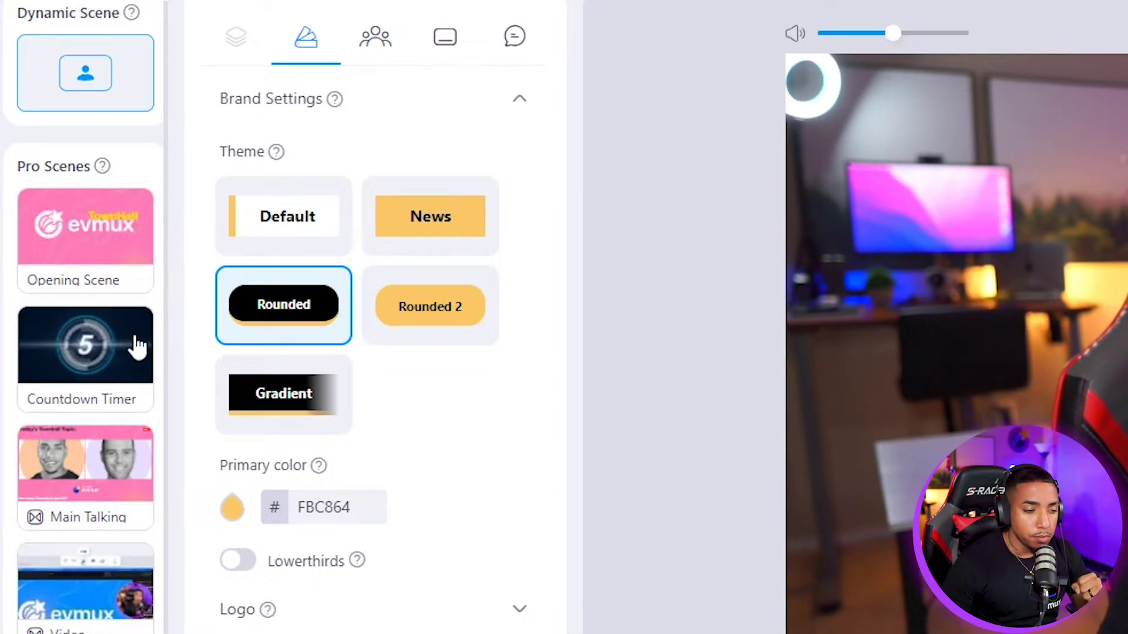
scroll(137, 347, down, 15)
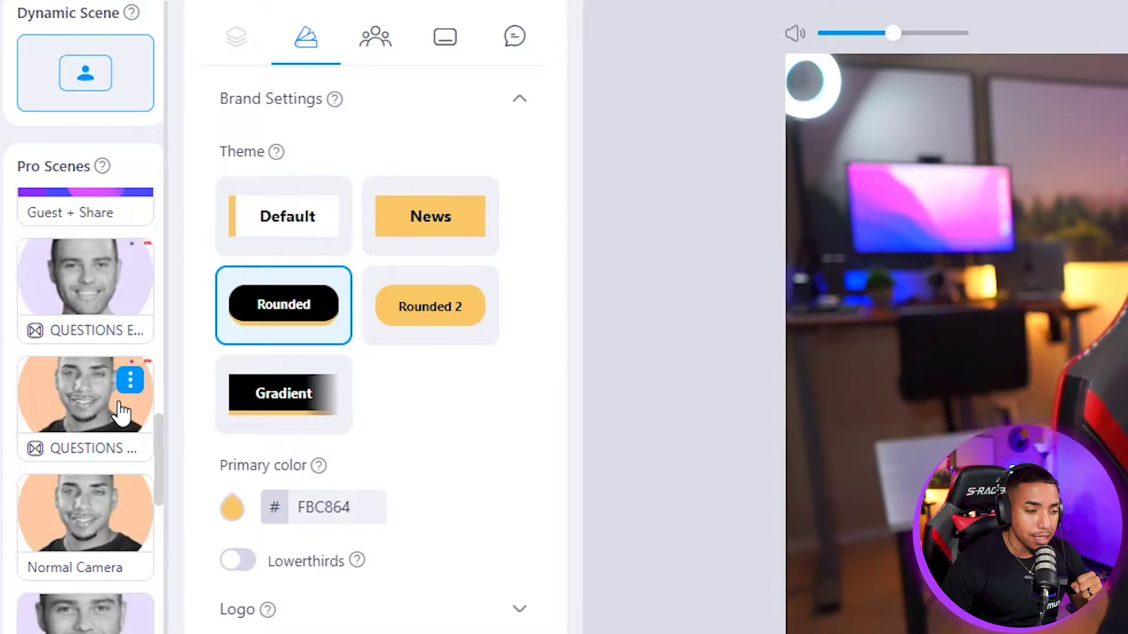
click(50, 522)
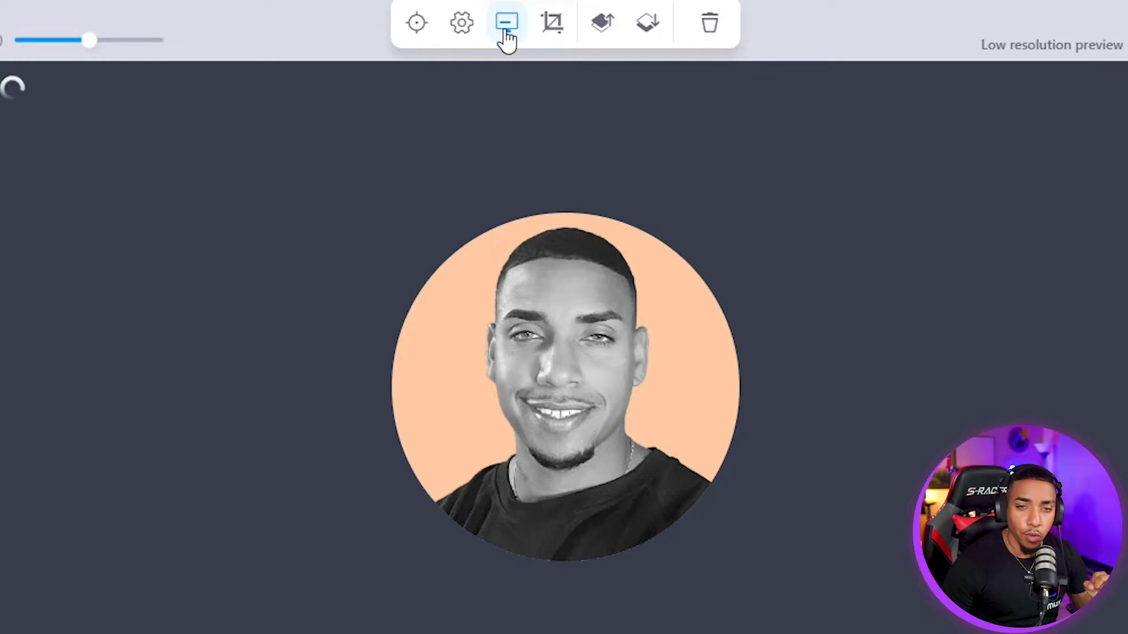
- Enable the camera's lower third, center it, and set it to Show Always
click(506, 36)
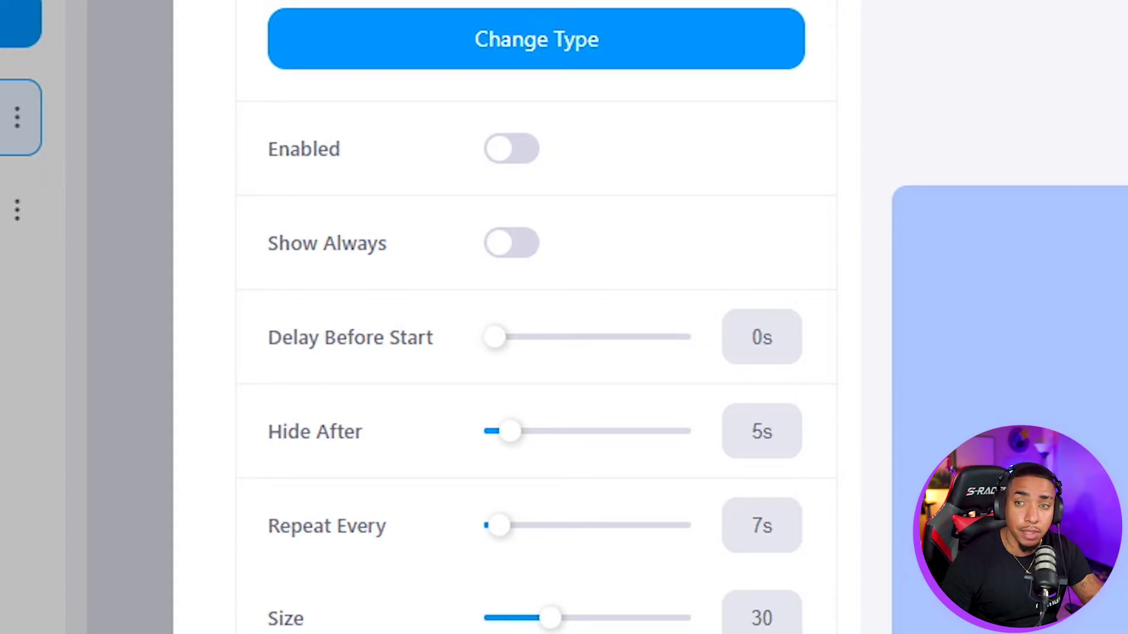
click(516, 153)
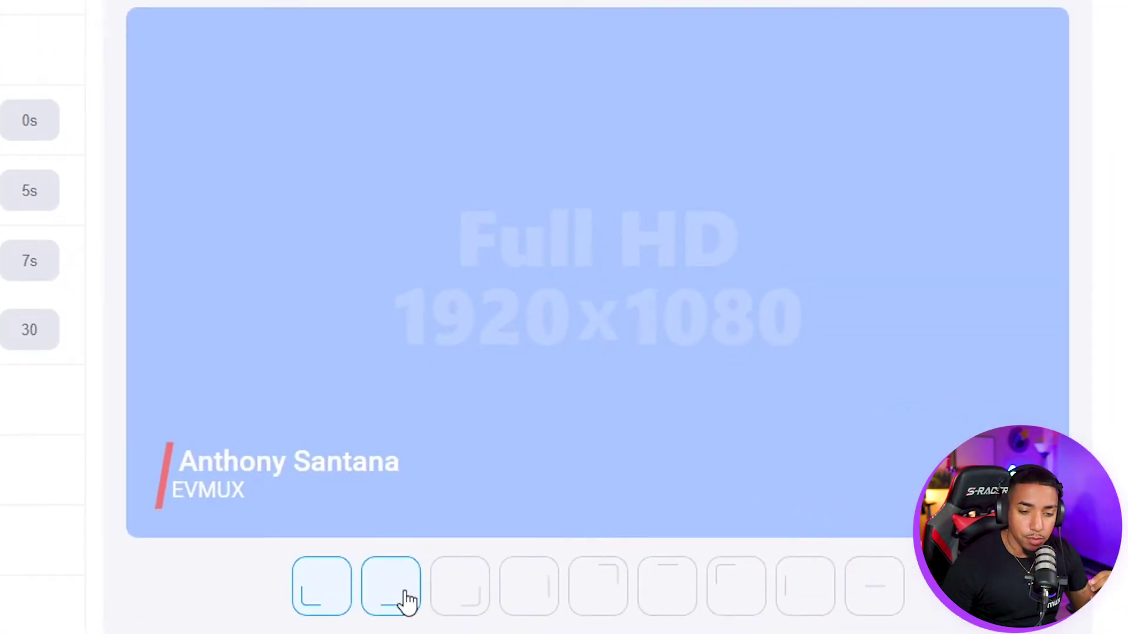
click(405, 598)
click(473, 597)
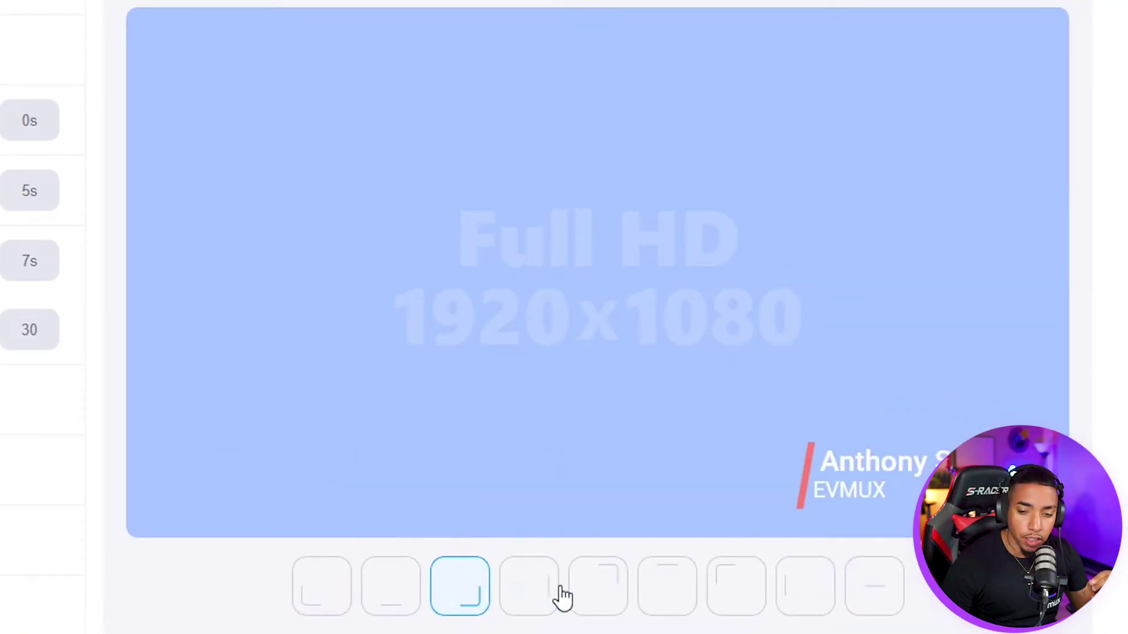
click(599, 591)
click(681, 587)
click(731, 590)
click(805, 587)
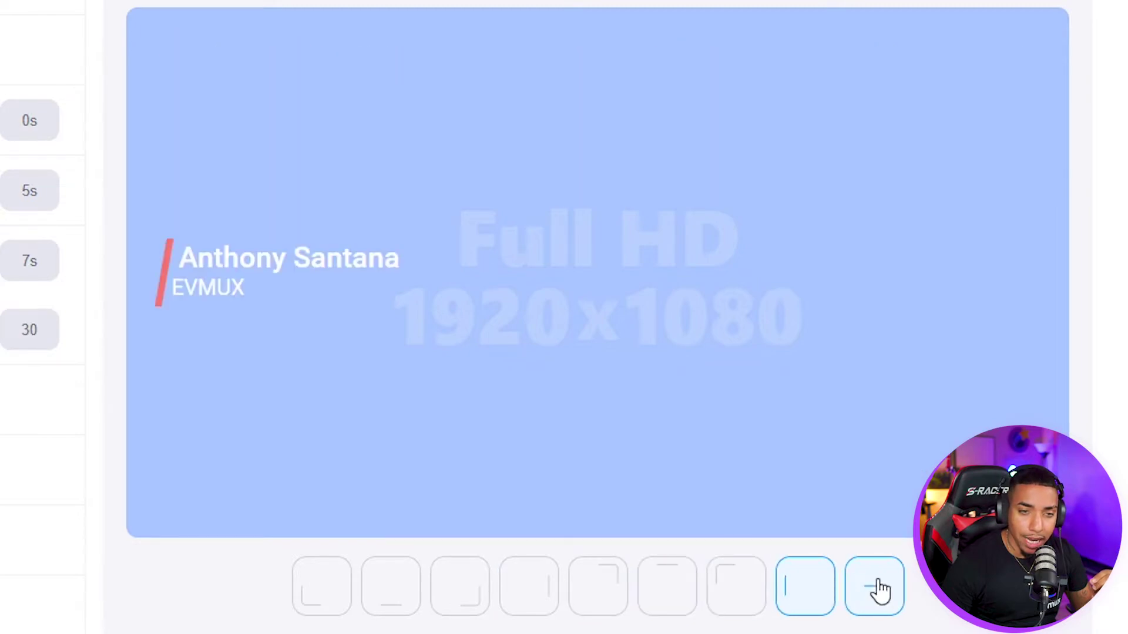
click(875, 587)
click(412, 212)
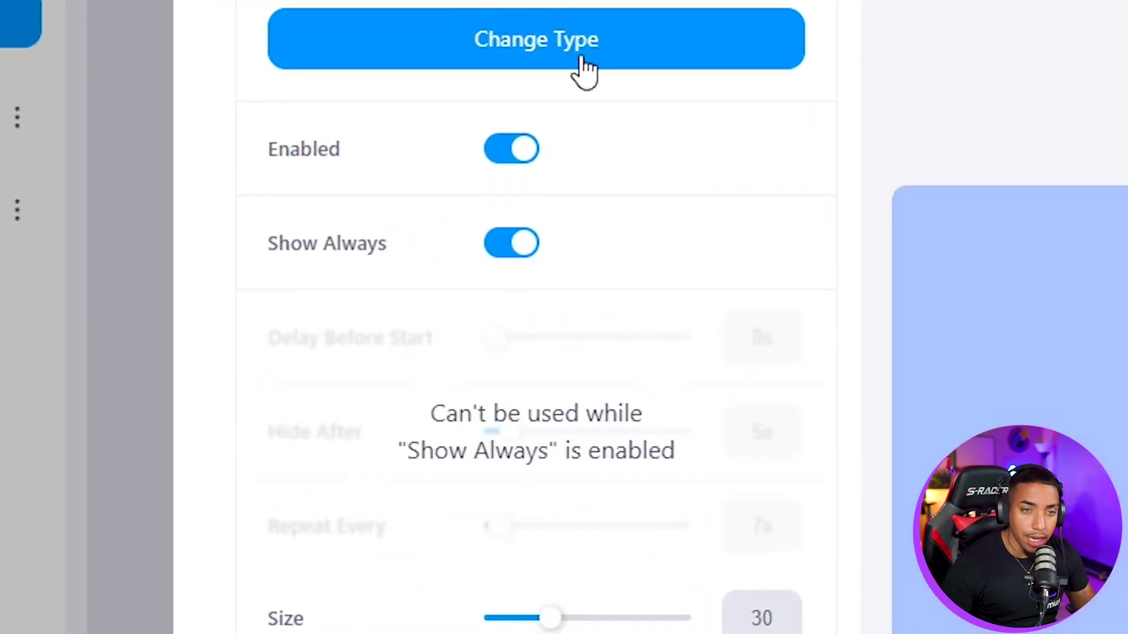
- Open Main Talking and switch the first speaker's lower third off Show Always
click(117, 145)
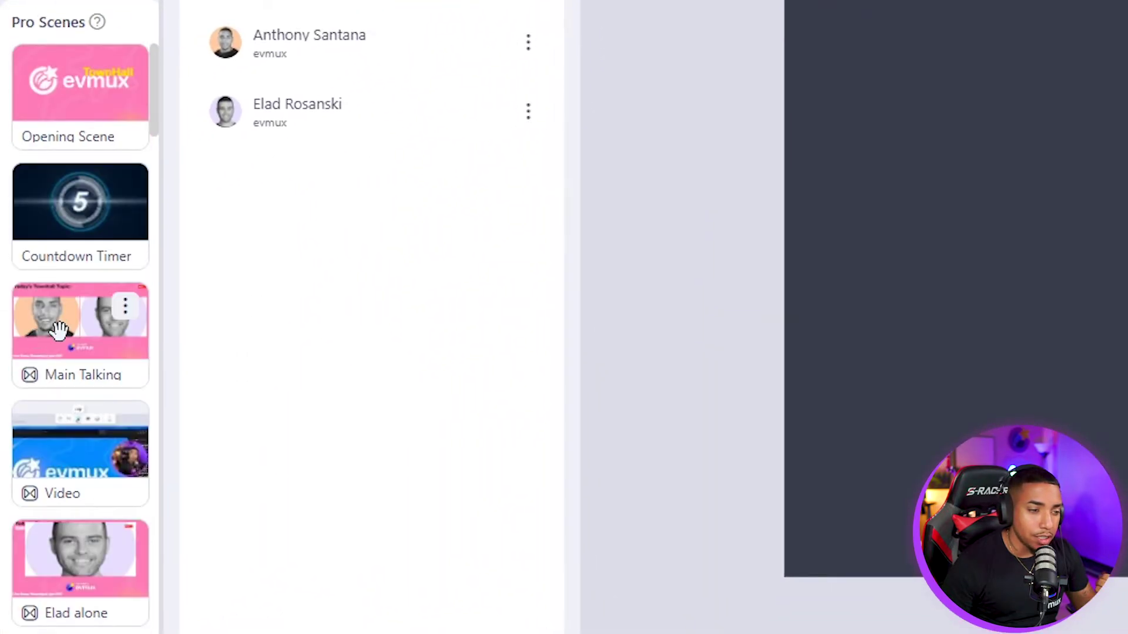
click(59, 329)
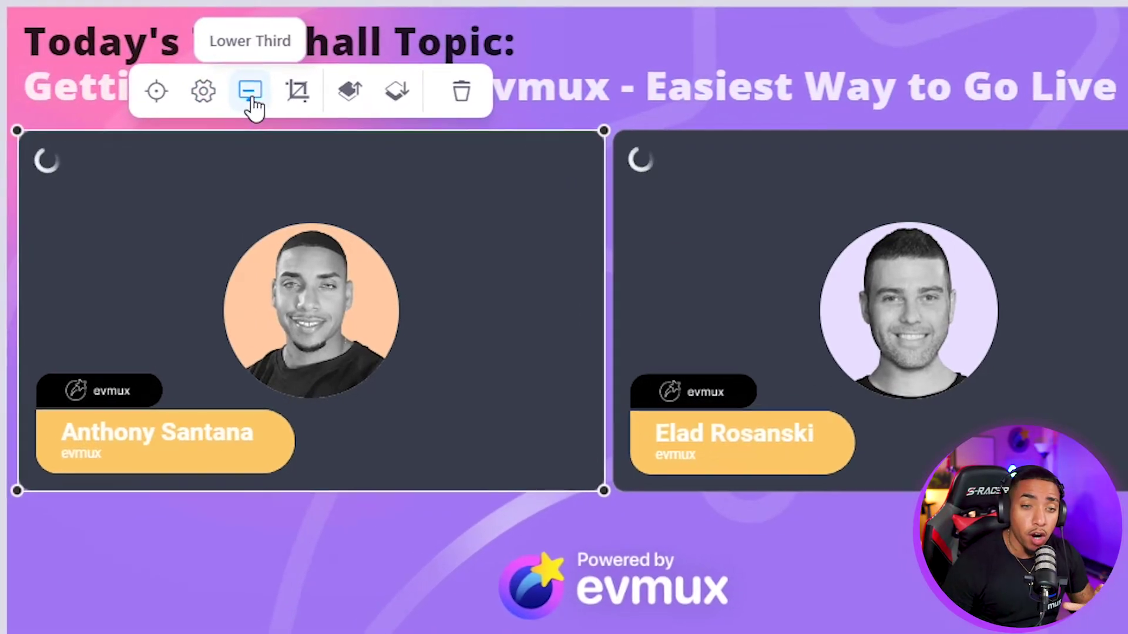
click(251, 94)
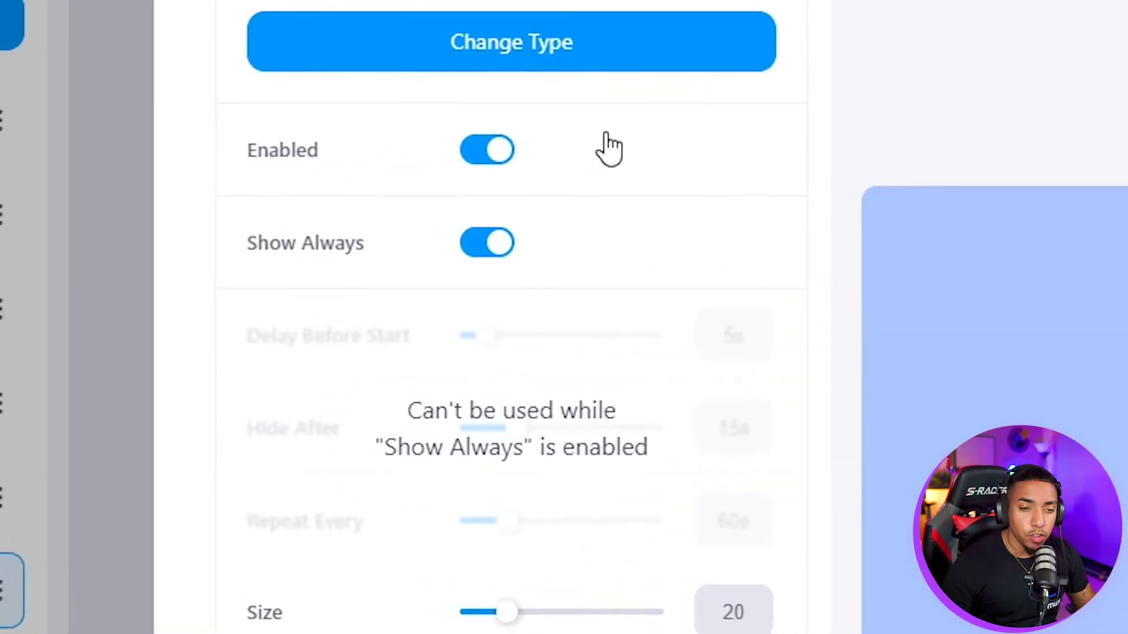
click(509, 253)
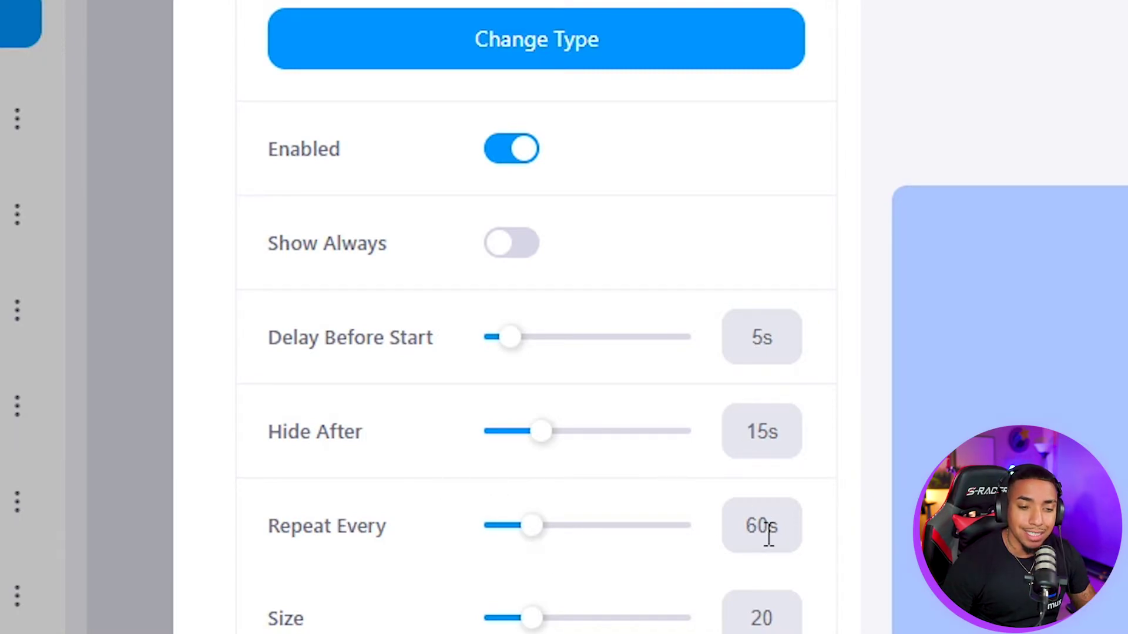
scroll(637, 529, down, 7)
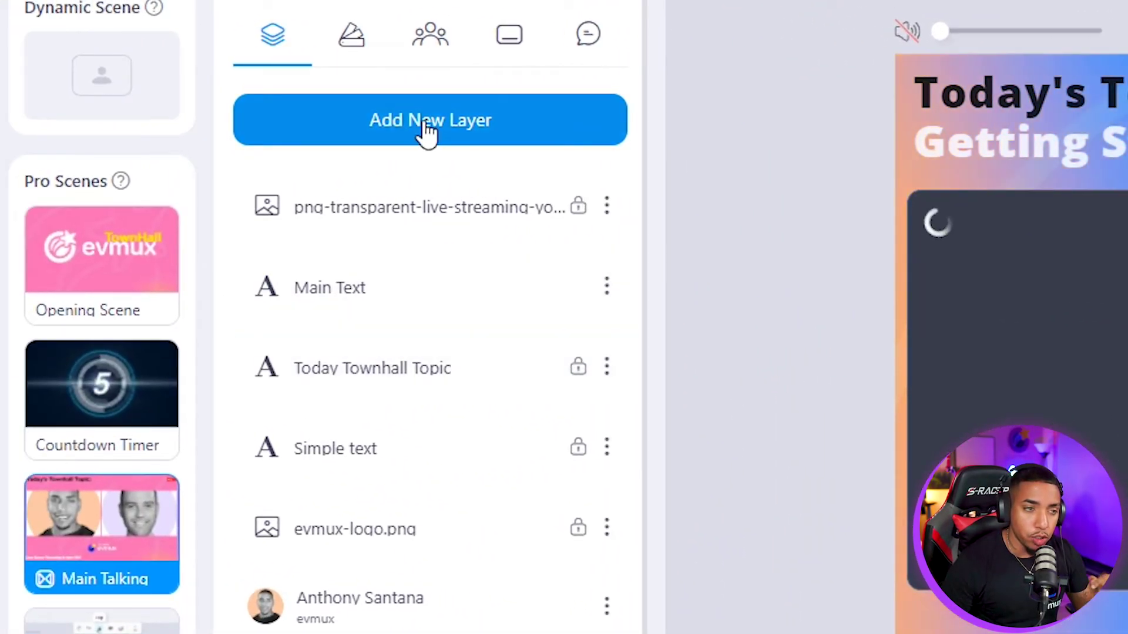
click(427, 131)
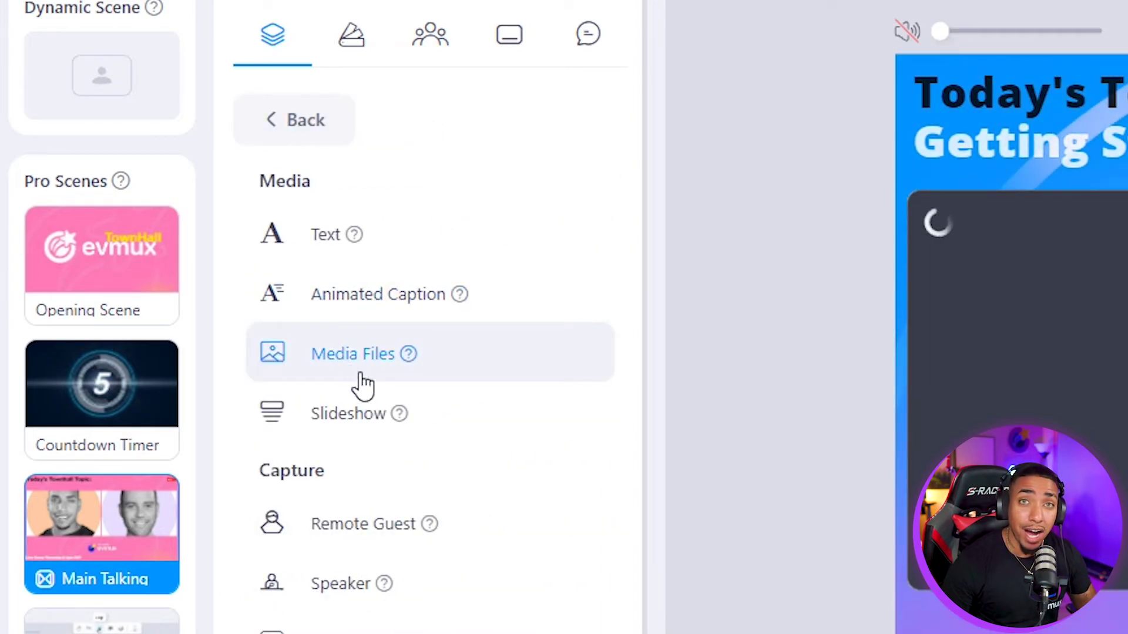
click(312, 130)
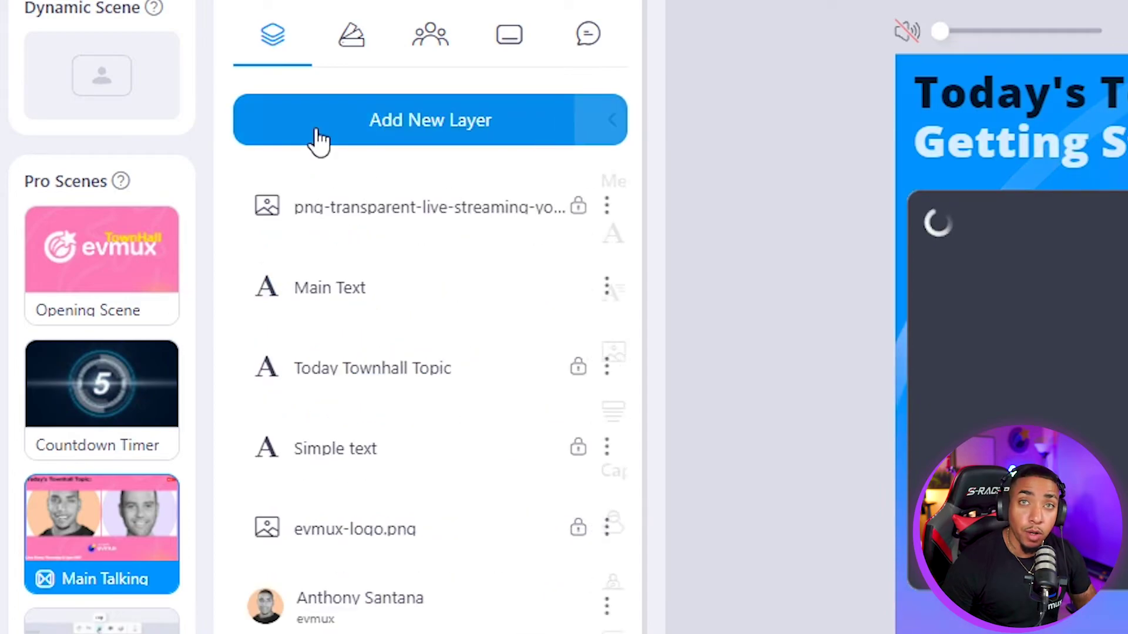